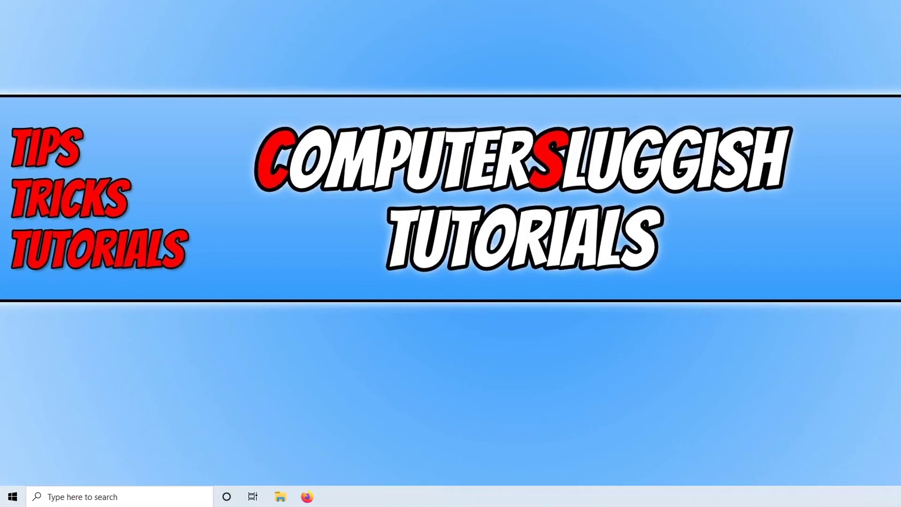
# Search the Start menu for 'eve' and launch Event Viewer.
pyautogui.press('super')
pyautogui.write('e')
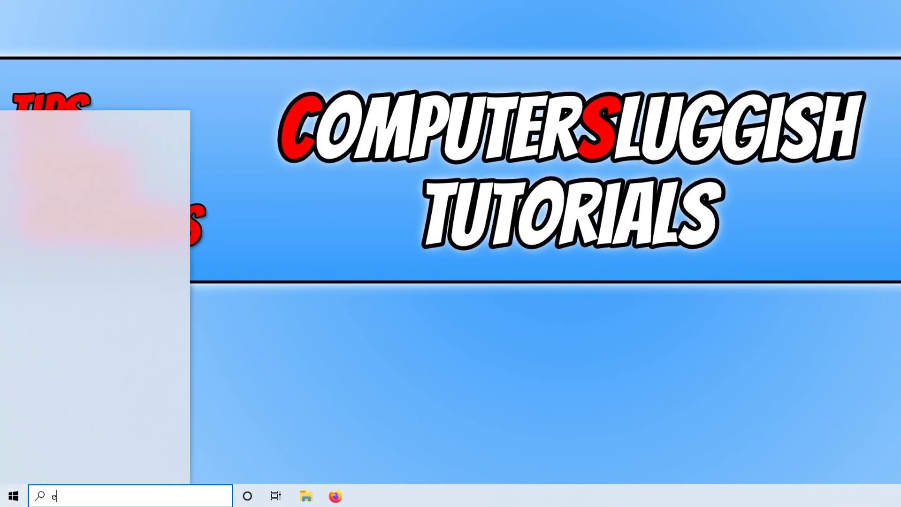
pyautogui.write('ve')
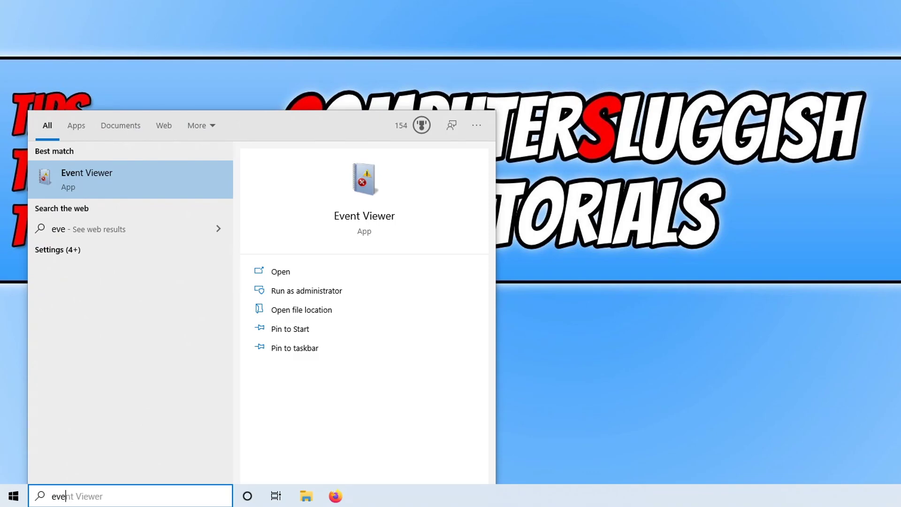
pyautogui.click(143, 179)
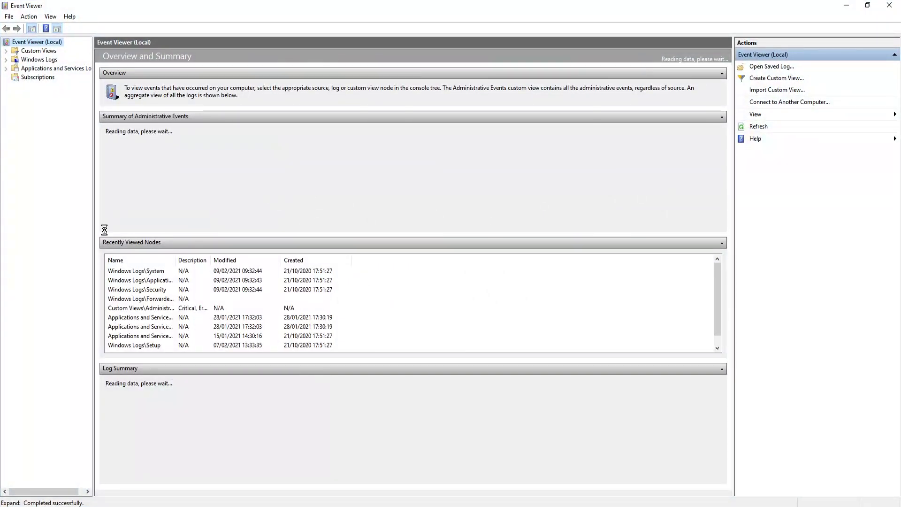
# Expand Windows Logs, select the System log, and bring up its Filter Current Log dialog.
pyautogui.click(6, 60)
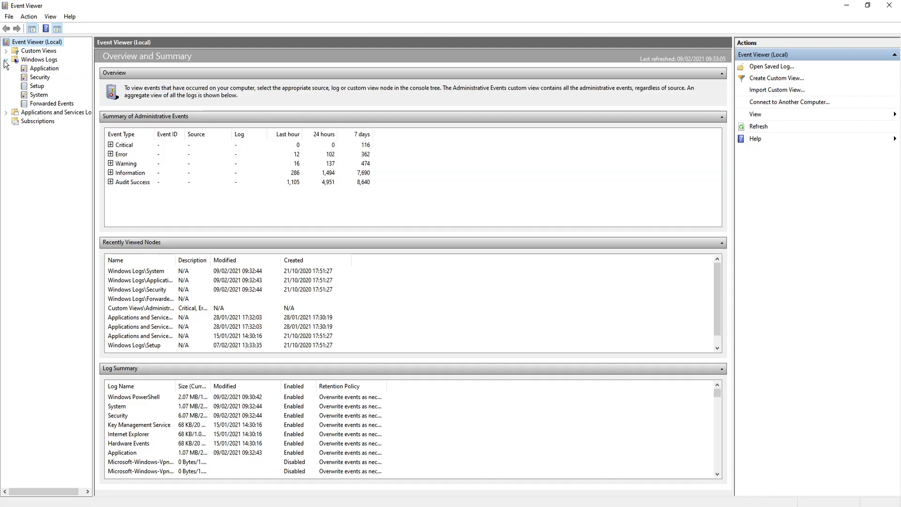
pyautogui.click(37, 96)
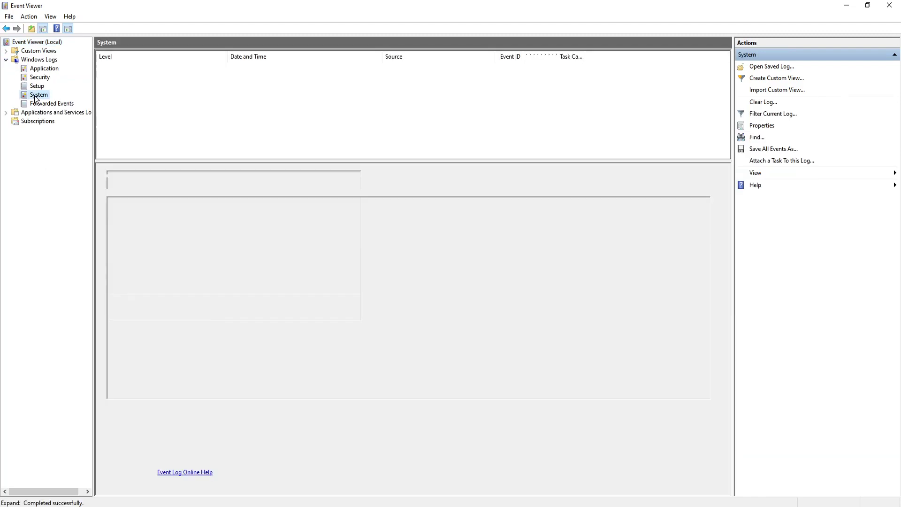
pyautogui.rightClick(34, 96)
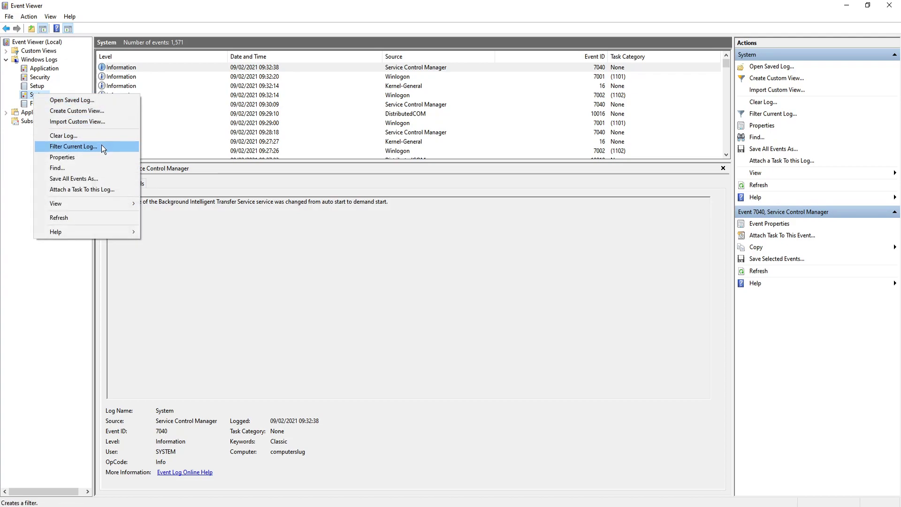
pyautogui.click(101, 146)
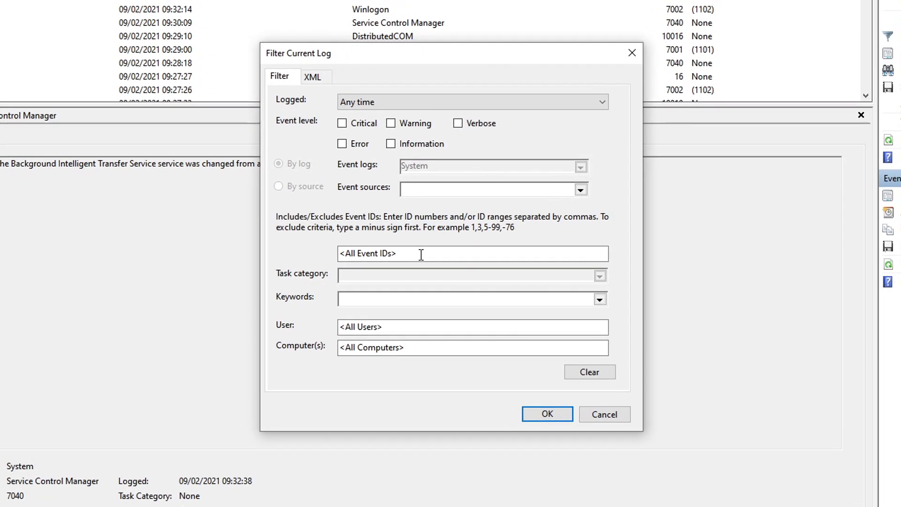
# Enter event IDs '6006, 1074, 41, 6008' in the filter's Event IDs field.
pyautogui.click(421, 256)
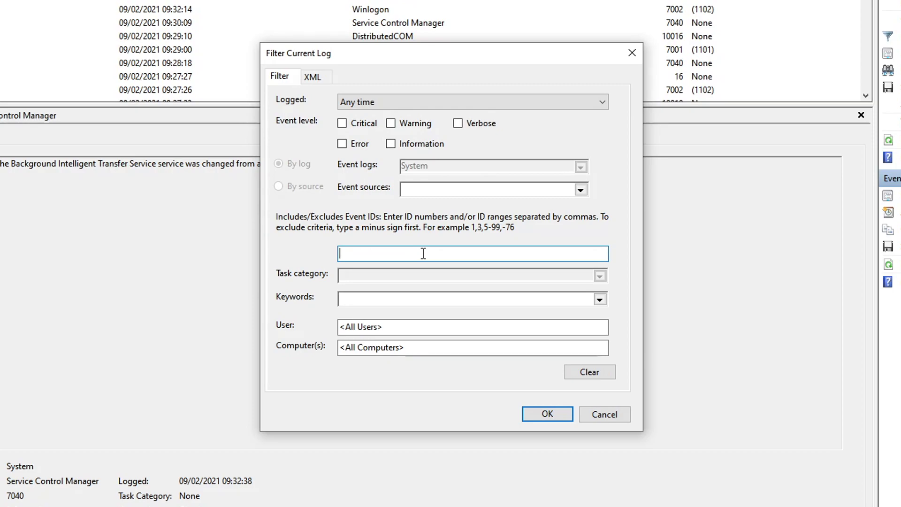
pyautogui.write('600')
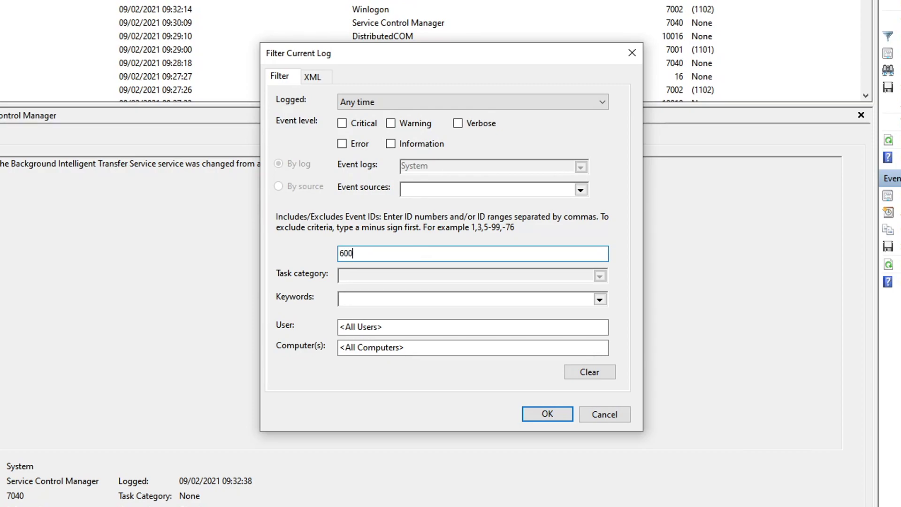
pyautogui.write('6')
pyautogui.write(',')
pyautogui.write(' 1')
pyautogui.write('074')
pyautogui.write(', ')
pyautogui.write('41')
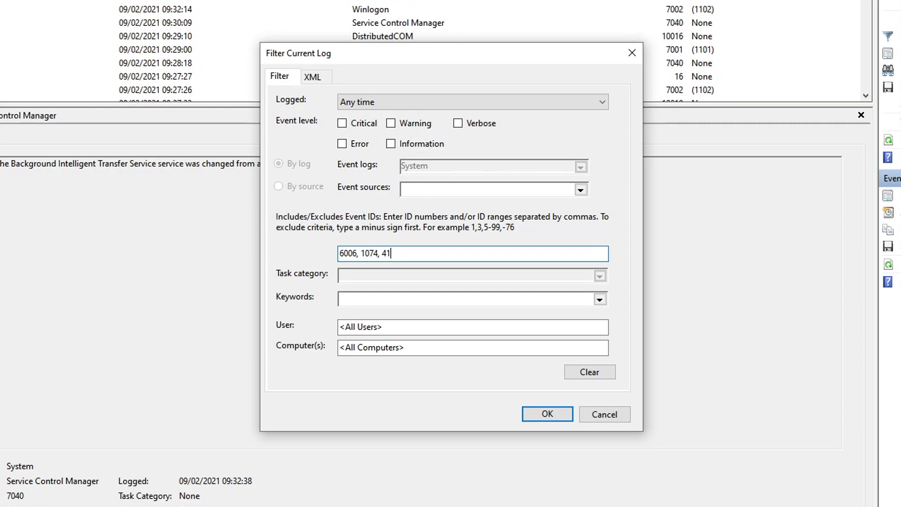
pyautogui.write(', ')
pyautogui.write('600')
pyautogui.write('8')
# Apply the filter and drag the splitter down to enlarge the 30-event list.
pyautogui.click(547, 413)
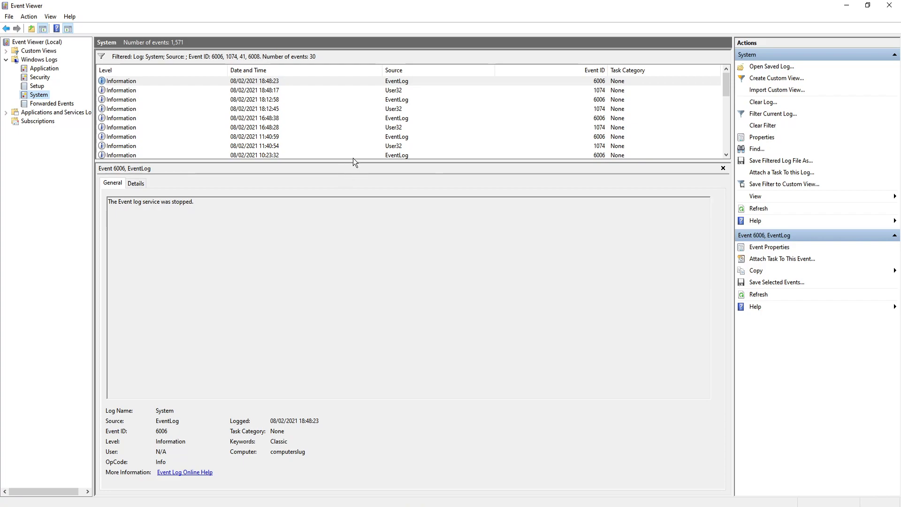
pyautogui.moveTo(355, 161); pyautogui.dragTo(358, 174)
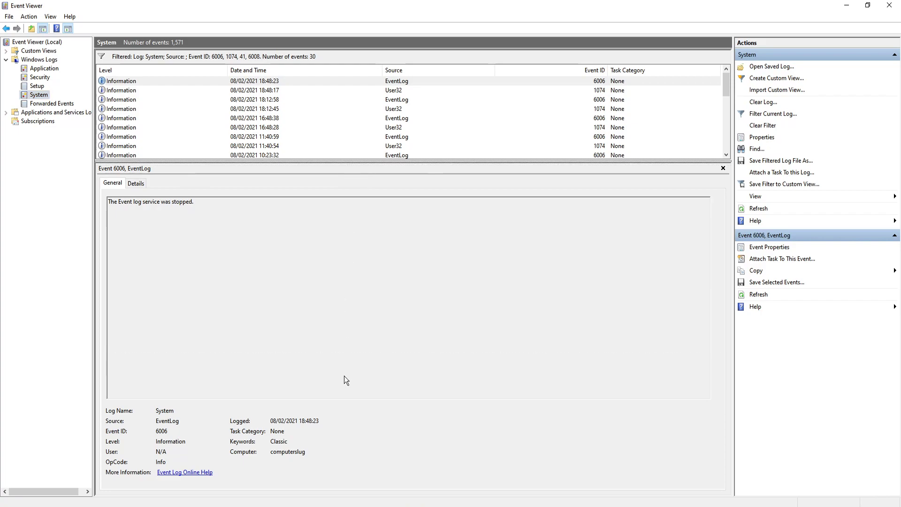
pyautogui.moveTo(348, 324); pyautogui.dragTo(343, 379)
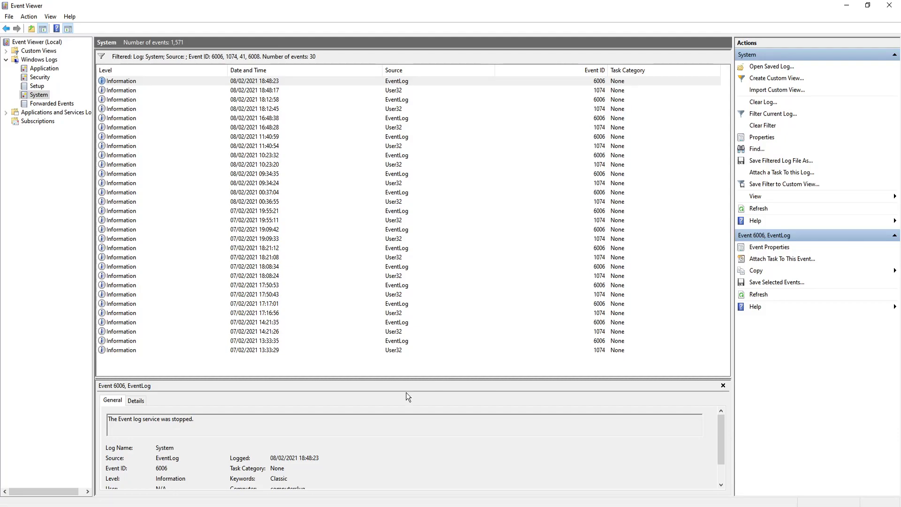
# Raise the splitter slightly and select the latest 6006 event, highlighting its logged date.
pyautogui.moveTo(356, 378); pyautogui.dragTo(359, 351)
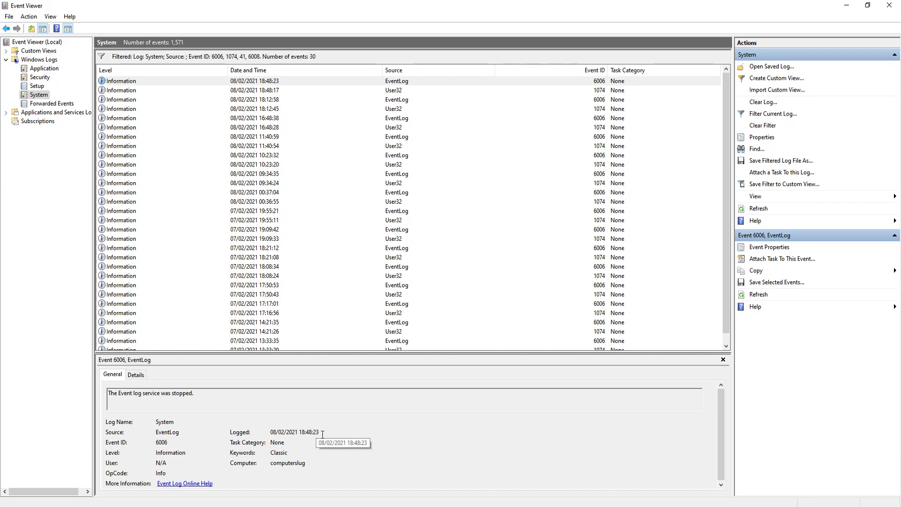
pyautogui.moveTo(270, 433); pyautogui.dragTo(281, 433)
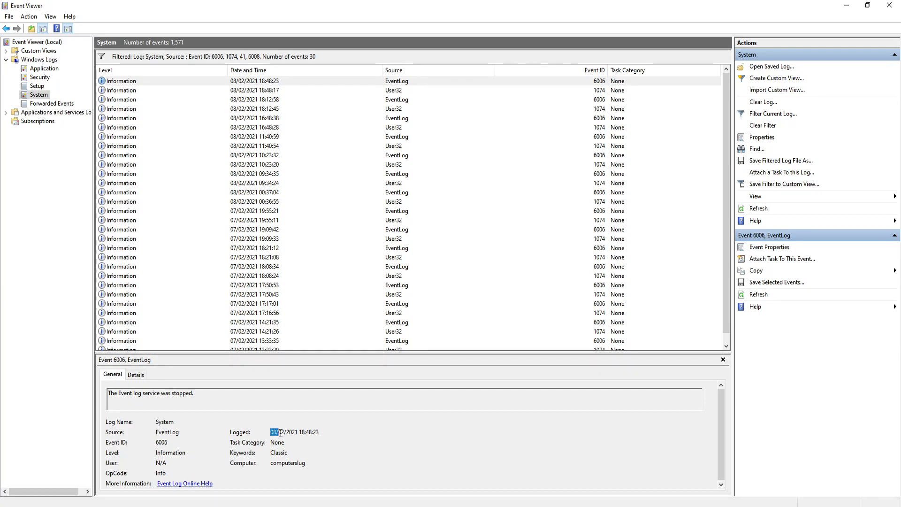
pyautogui.click(305, 81)
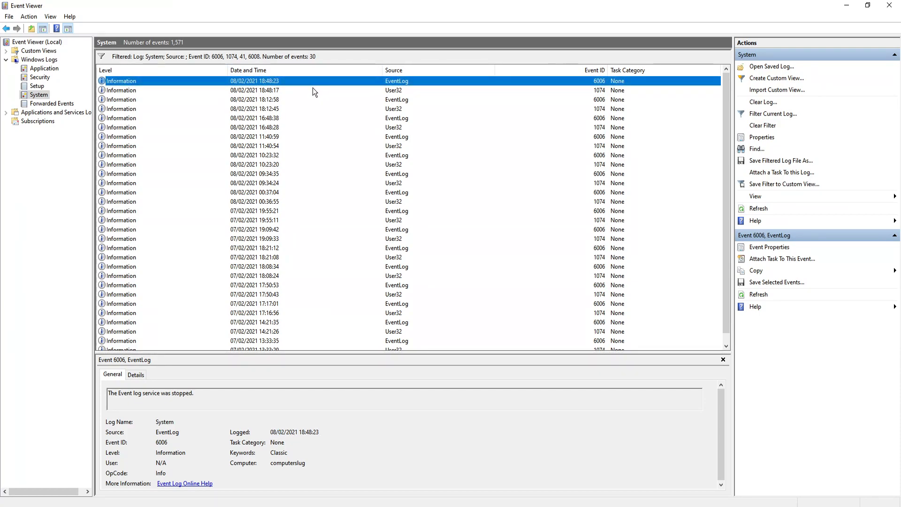
# Inspect the 1074 event's ID and power-off shutdown type, then reselect the latest 6006 entry.
pyautogui.click(312, 89)
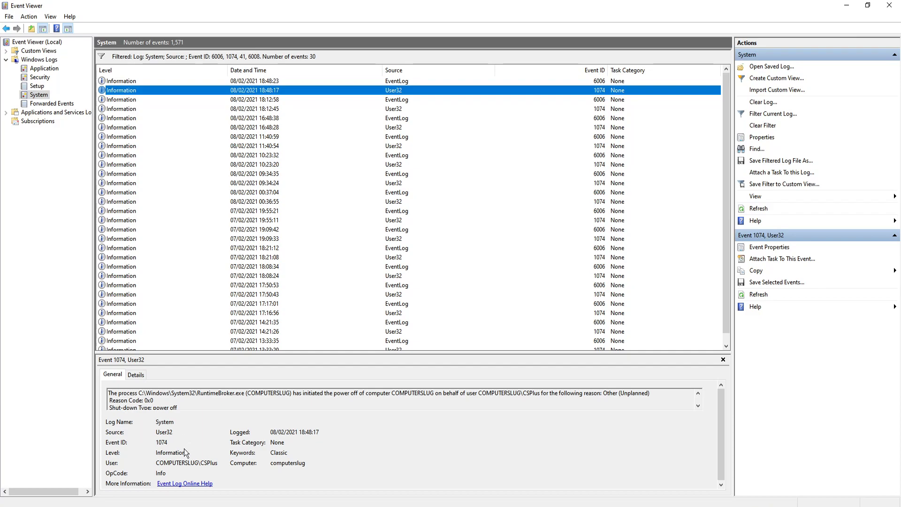
pyautogui.click(169, 444)
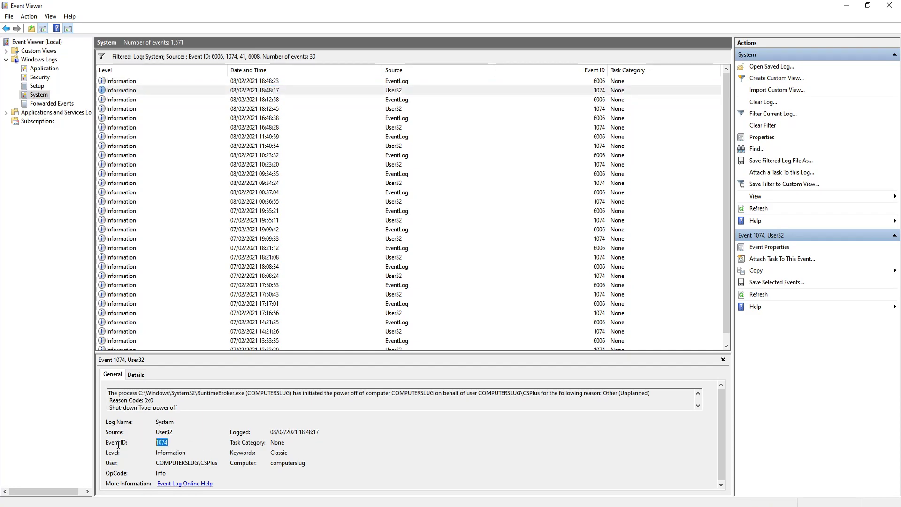
pyautogui.click(170, 407)
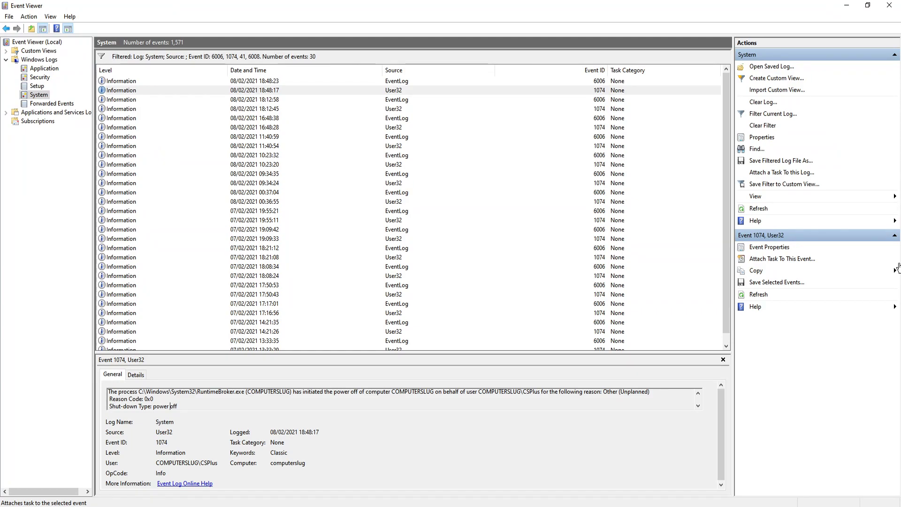
pyautogui.click(269, 80)
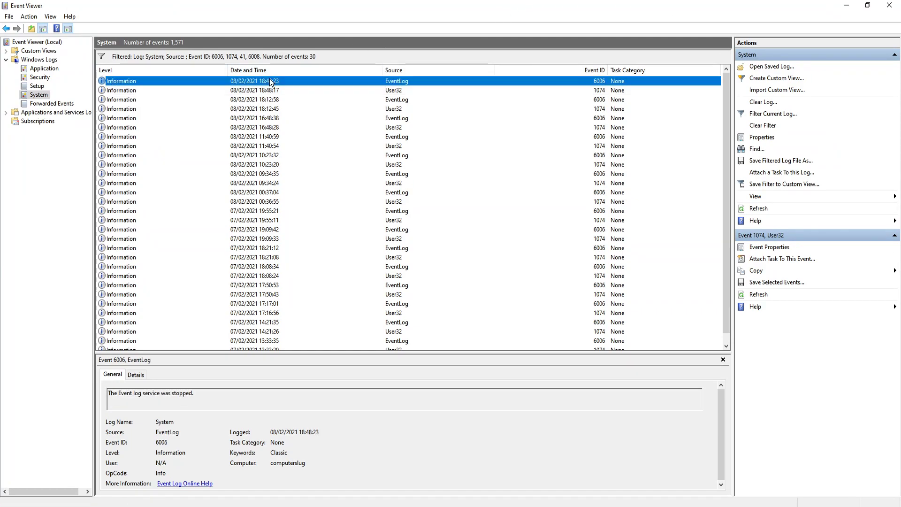